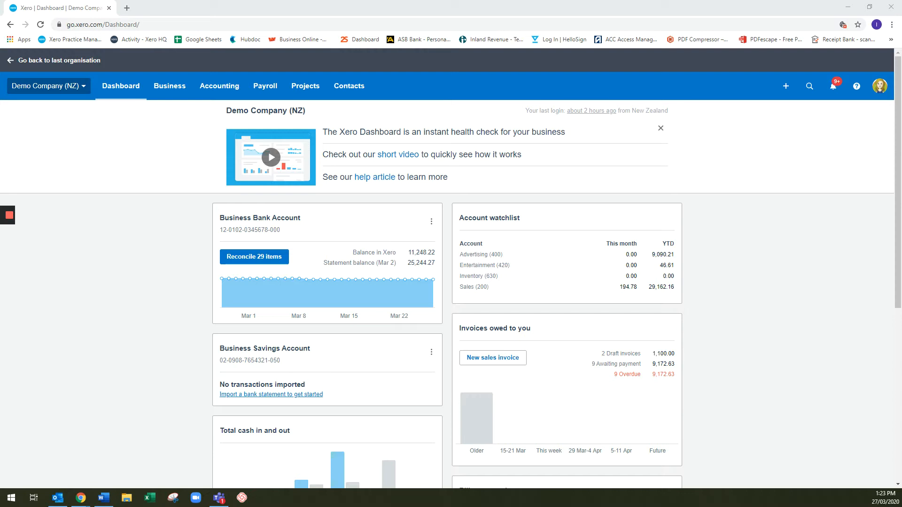
# Open the Business Bank Account reconciliation and expand the full transaction details for the 7,029.60 MSD COVID19 receipt
pyautogui.click(255, 257)
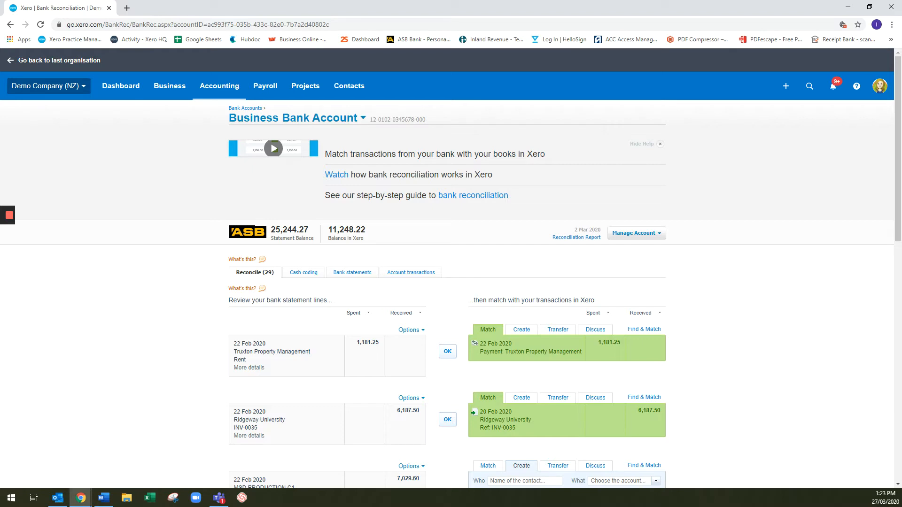
pyautogui.scroll(-5, 448, 270)
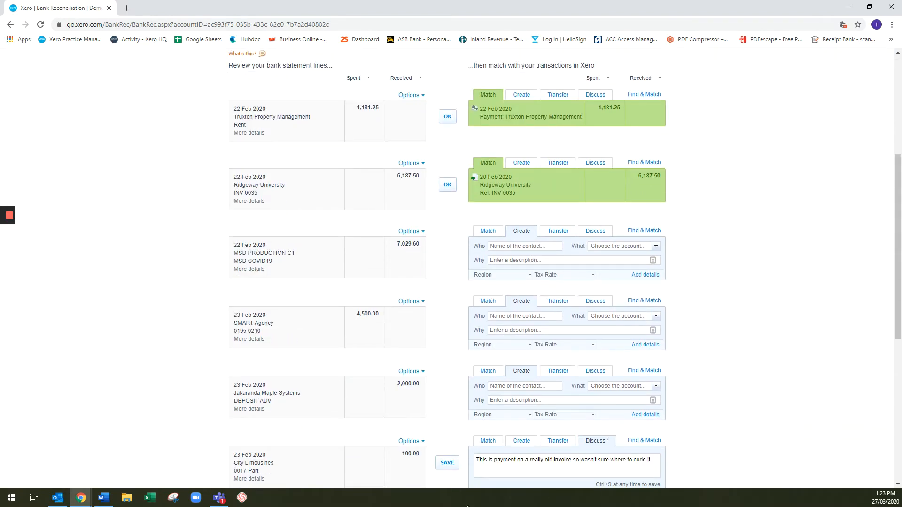
pyautogui.moveTo(234, 253); pyautogui.dragTo(272, 261)
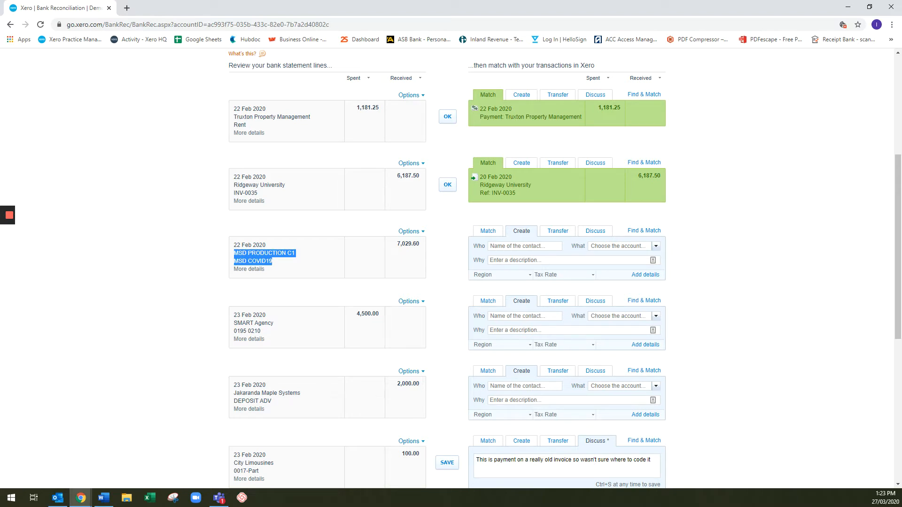
pyautogui.click(771, 338)
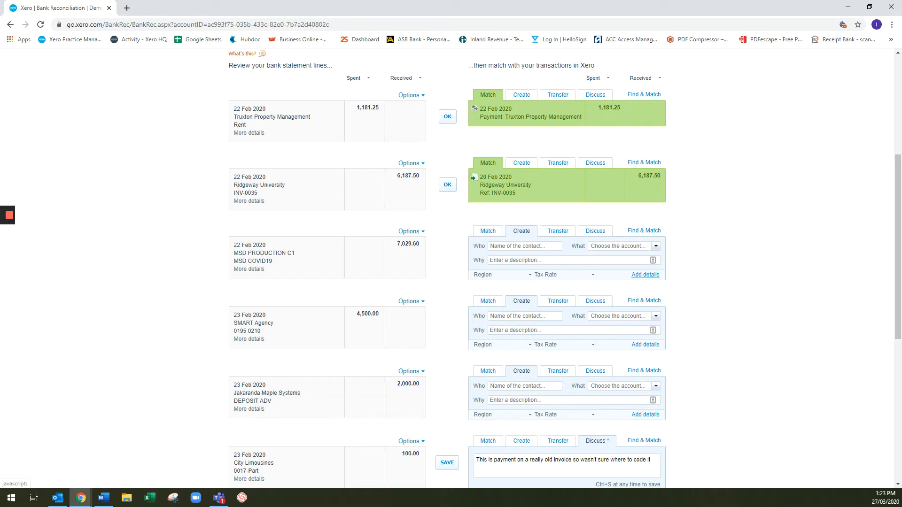
pyautogui.click(645, 274)
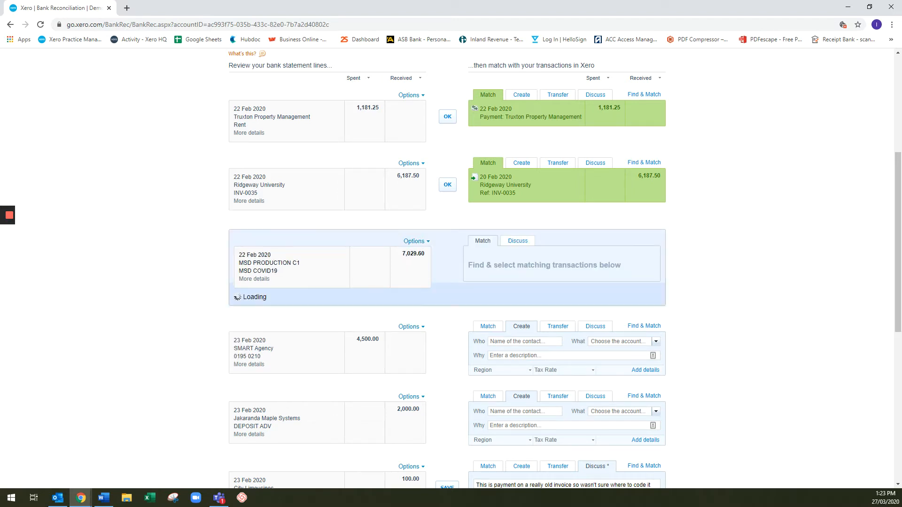
pyautogui.scroll(-3, 564, 268)
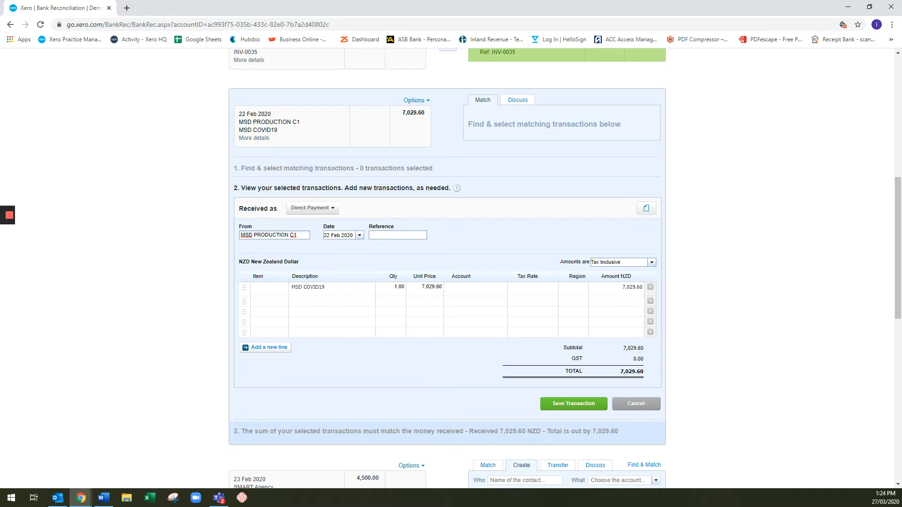
# Replace the payer on the receipt with a new contact, Ministry of Social Development
pyautogui.hotkey('ctrl', 'shift', 'Left')
pyautogui.hotkey('ctrl', 'shift', 'Left')
pyautogui.hotkey('ctrl', 'shift', 'Left')
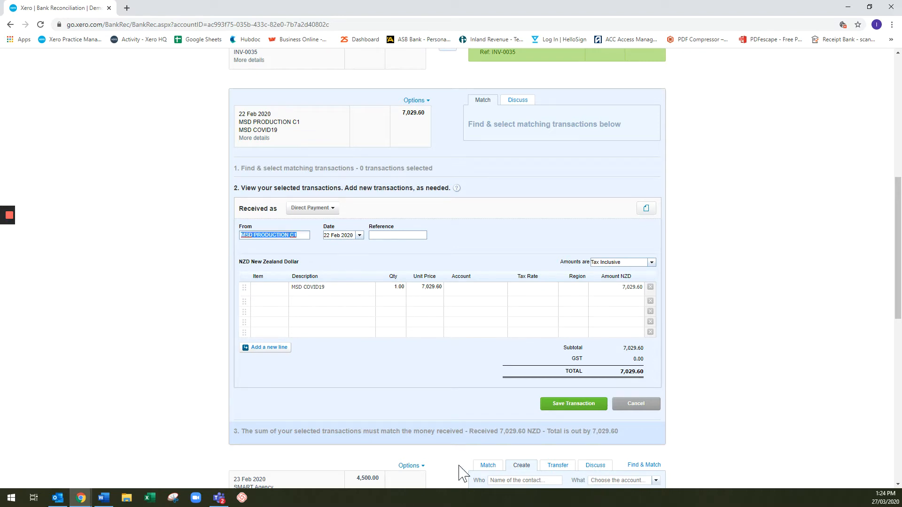
pyautogui.write('Ministry of ')
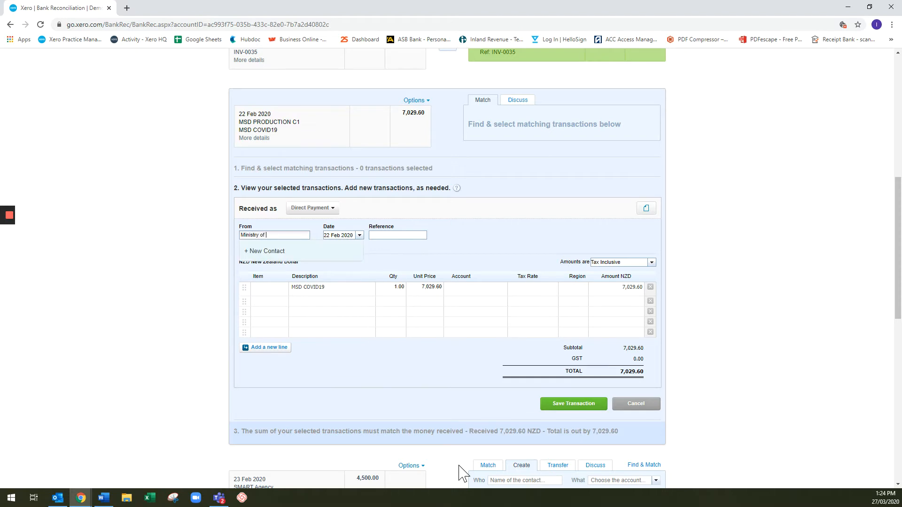
pyautogui.write('Social Development')
pyautogui.press('Tab')
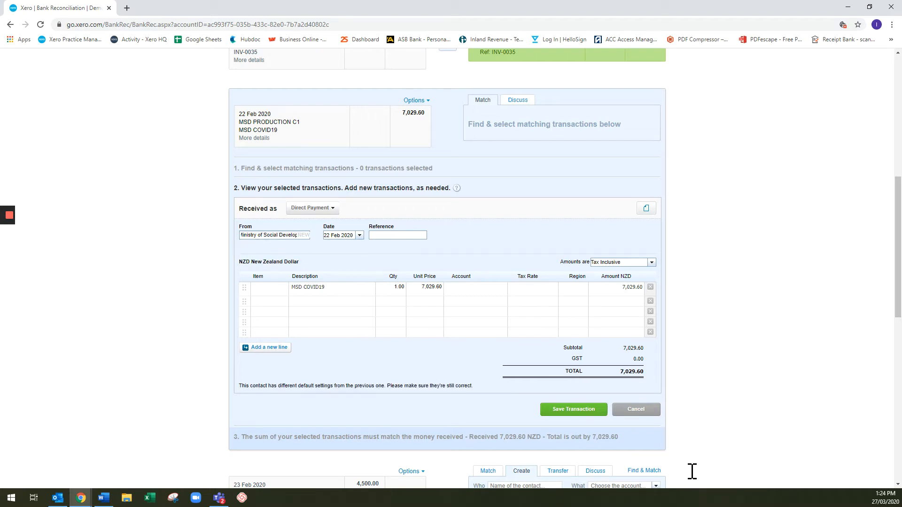
# Append the employee's full name to the line description and set quantity 12 and unit price 585.80
pyautogui.click(313, 288)
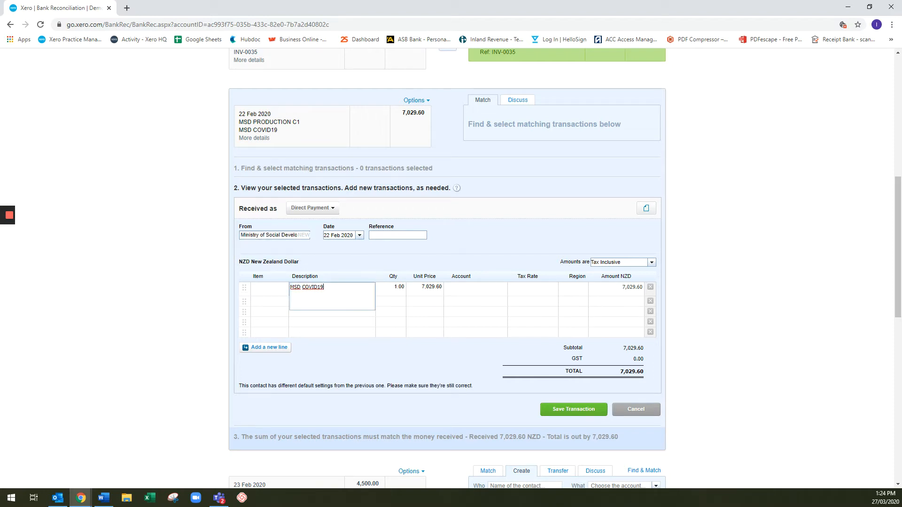
pyautogui.write('- Joe Bloggs')
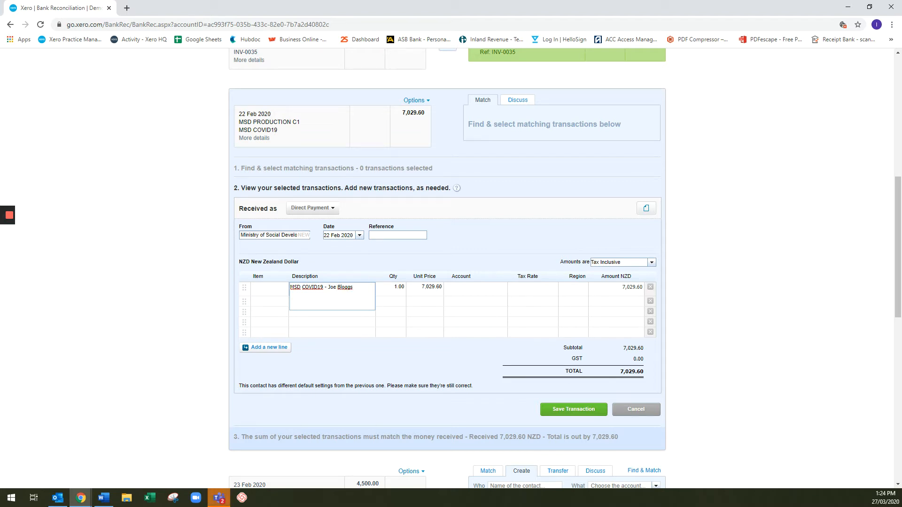
pyautogui.press('Tab')
pyautogui.write('12')
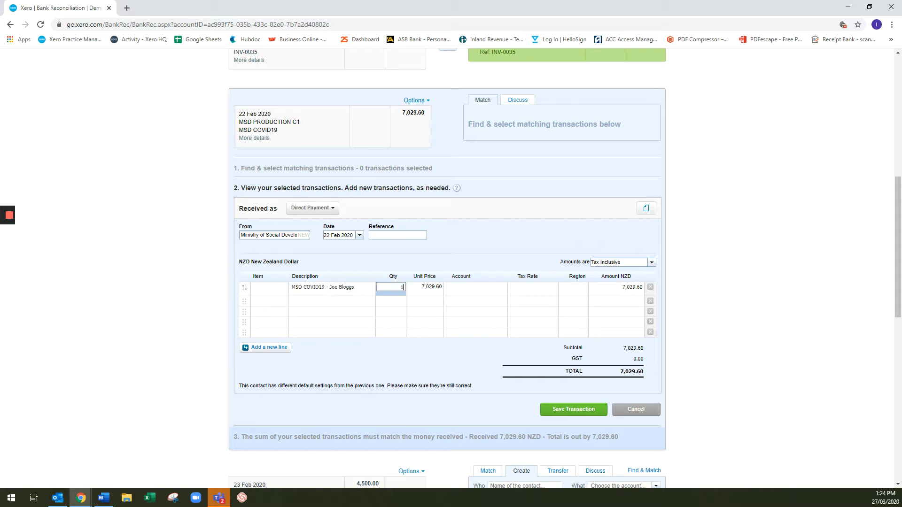
pyautogui.press('Tab')
pyautogui.write('585.80')
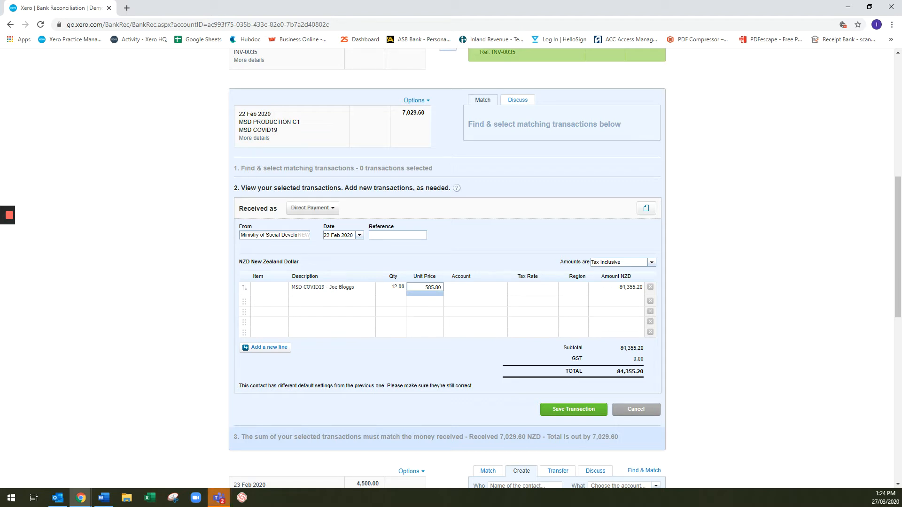
# Add "- Wage Subsidy" to the end of the line's description
pyautogui.click(353, 288)
pyautogui.write('- ')
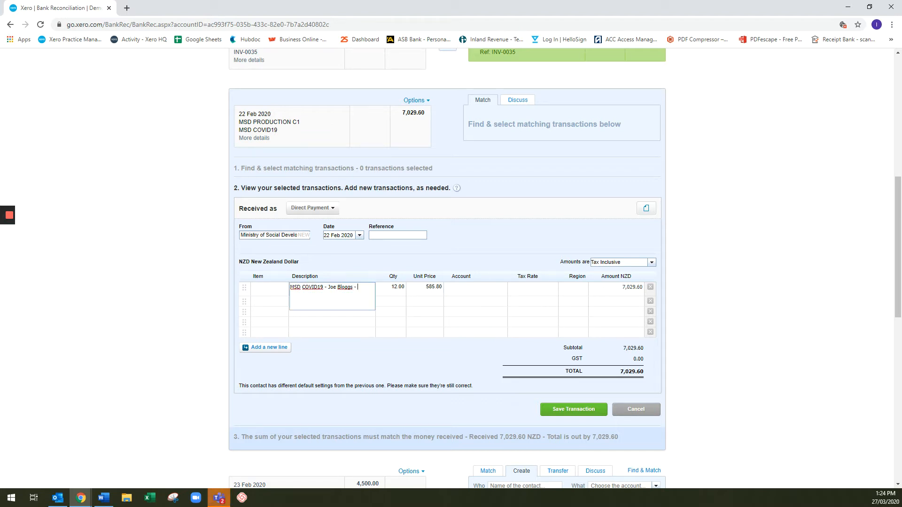
pyautogui.write('Wage Subsidy')
pyautogui.press('Tab')
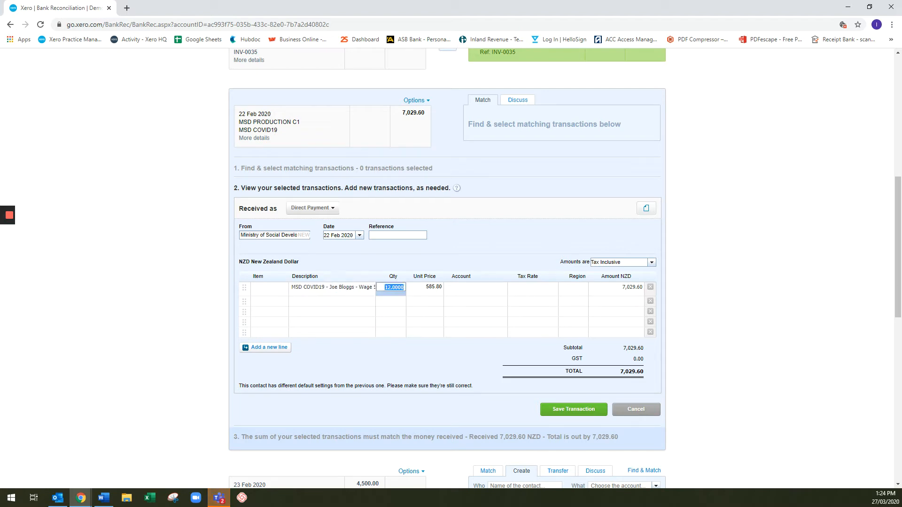
# Start adding a new account for the wage subsidy line and set its account type to Current Liability
pyautogui.press('Tab')
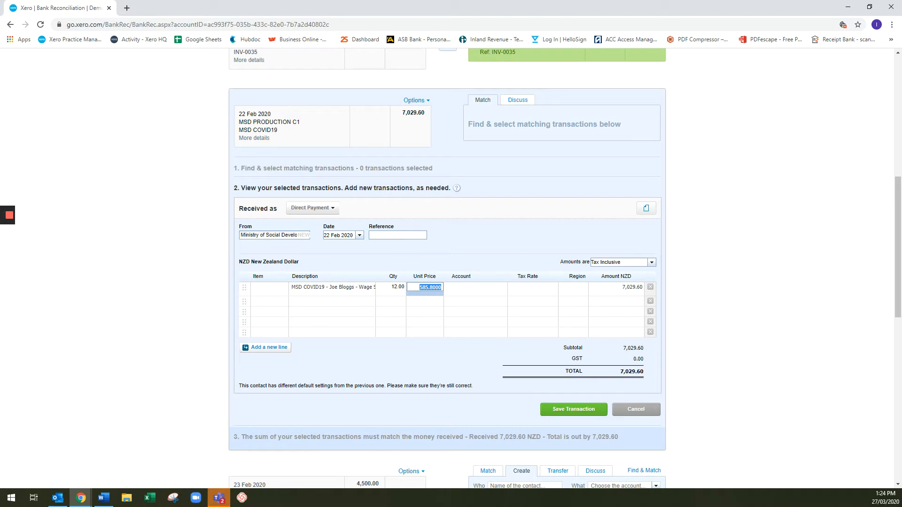
pyautogui.press('Tab')
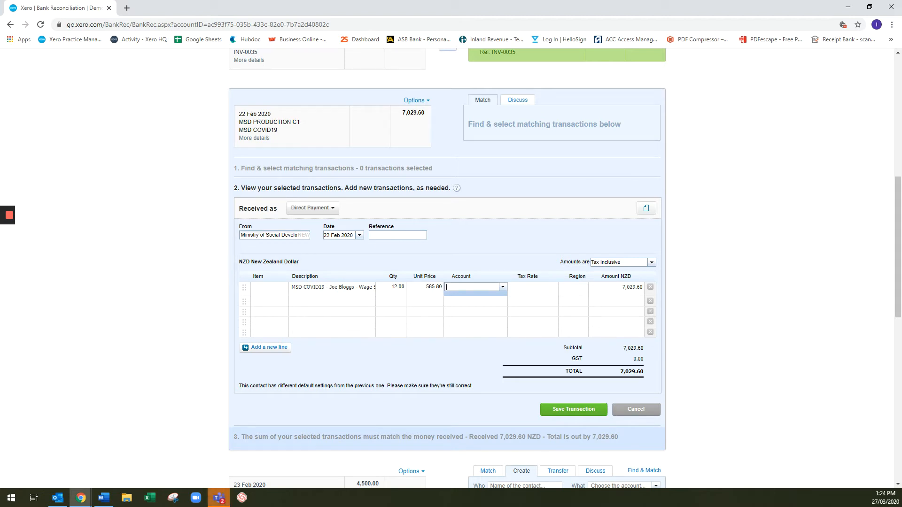
pyautogui.press('Down')
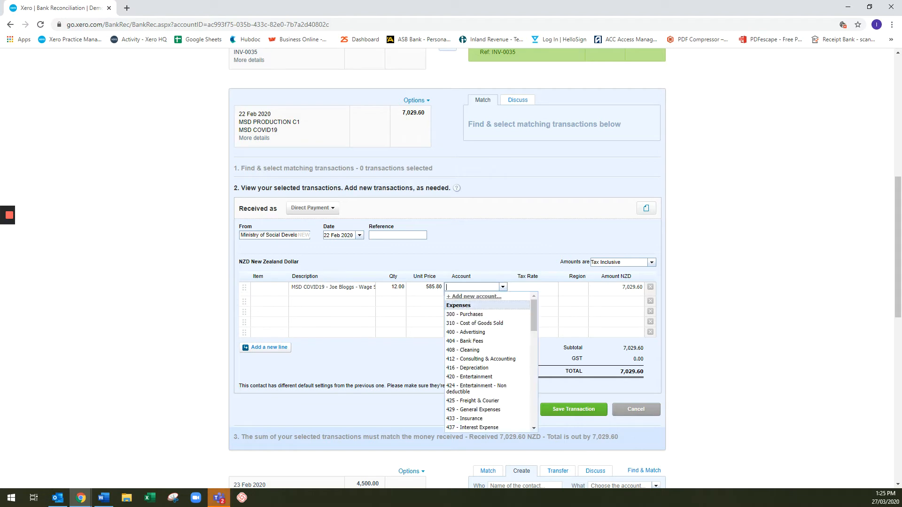
pyautogui.press('Down')
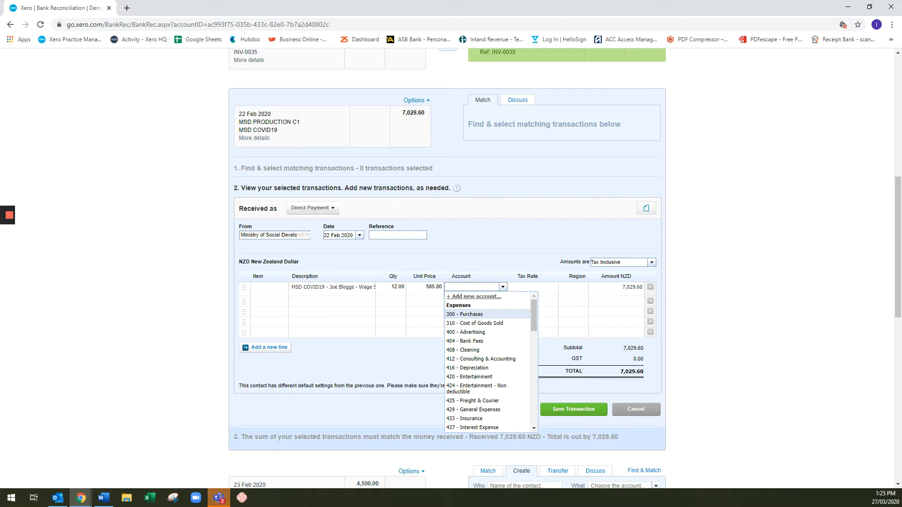
pyautogui.press('Down')
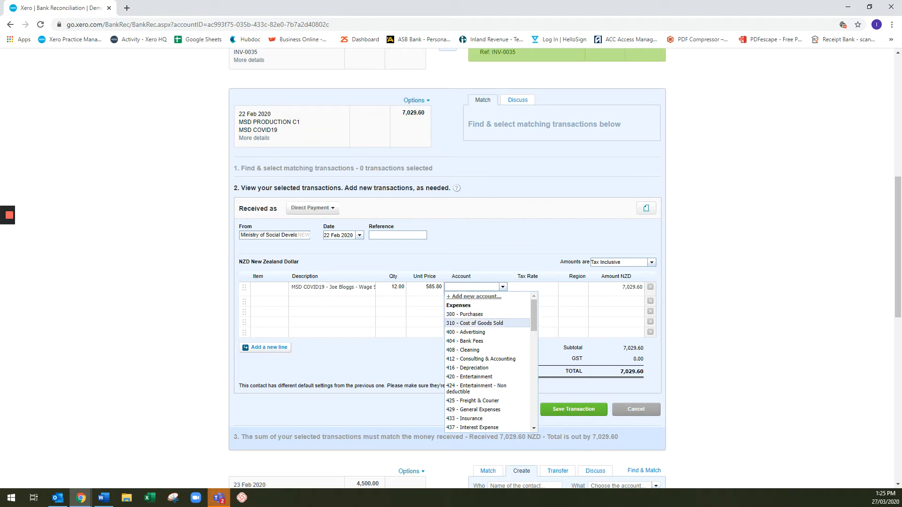
pyautogui.press('Up')
pyautogui.press('Up')
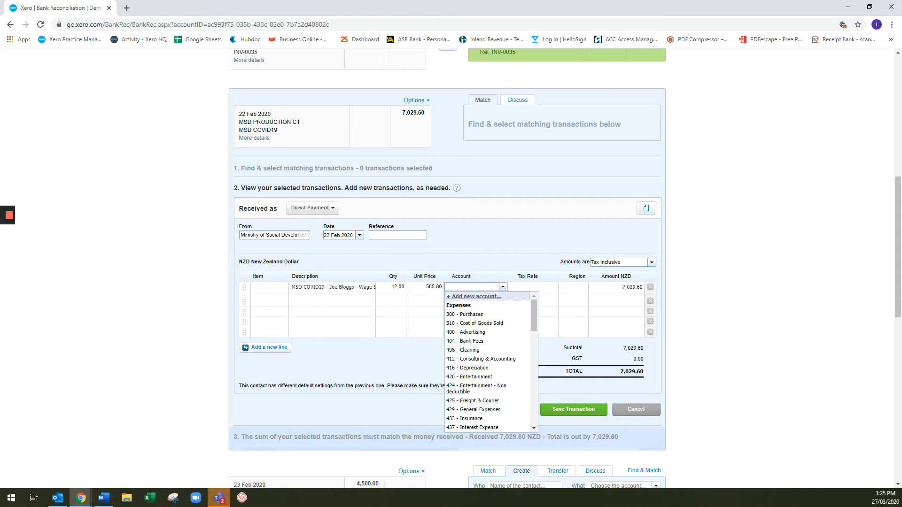
pyautogui.press('Return')
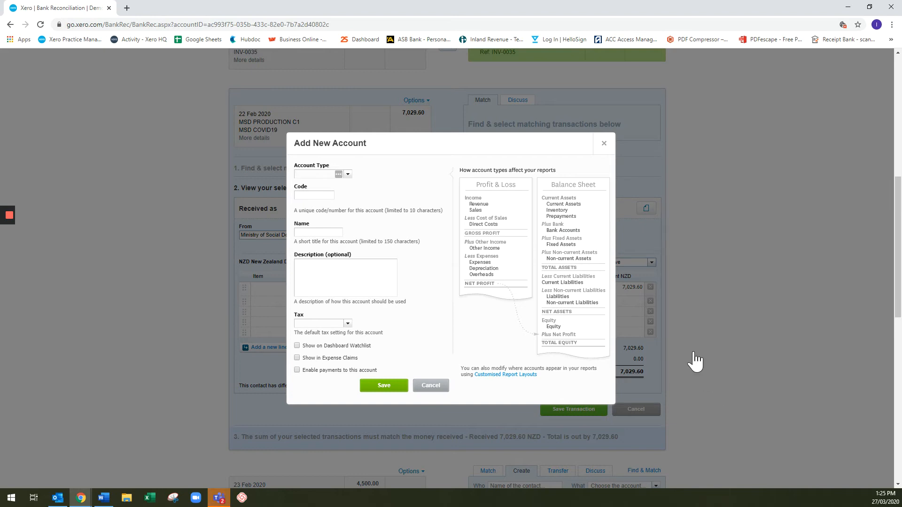
pyautogui.press('Down')
pyautogui.press('Down')
pyautogui.press('Down')
pyautogui.press('Down')
pyautogui.press('Down')
pyautogui.press('Down')
pyautogui.press('Down')
pyautogui.press('Down')
pyautogui.press('Down')
pyautogui.press('Down')
pyautogui.press('Down')
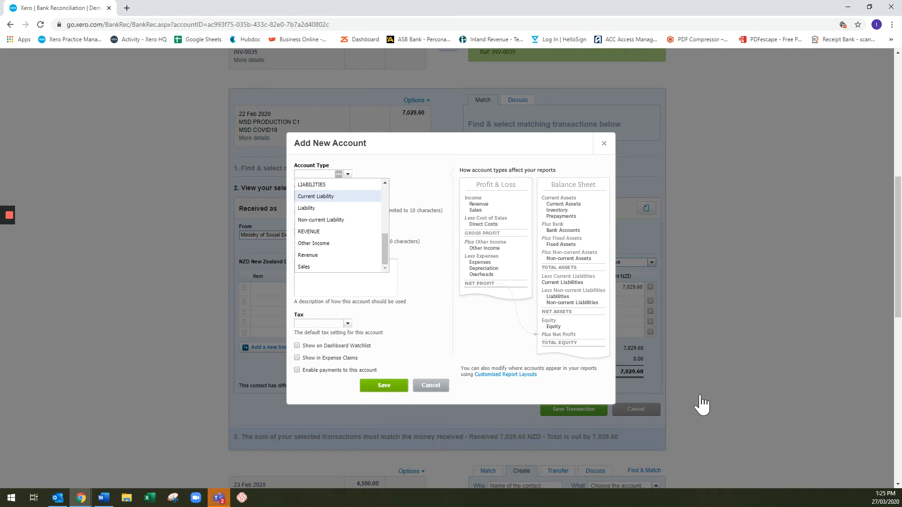
pyautogui.press('Return')
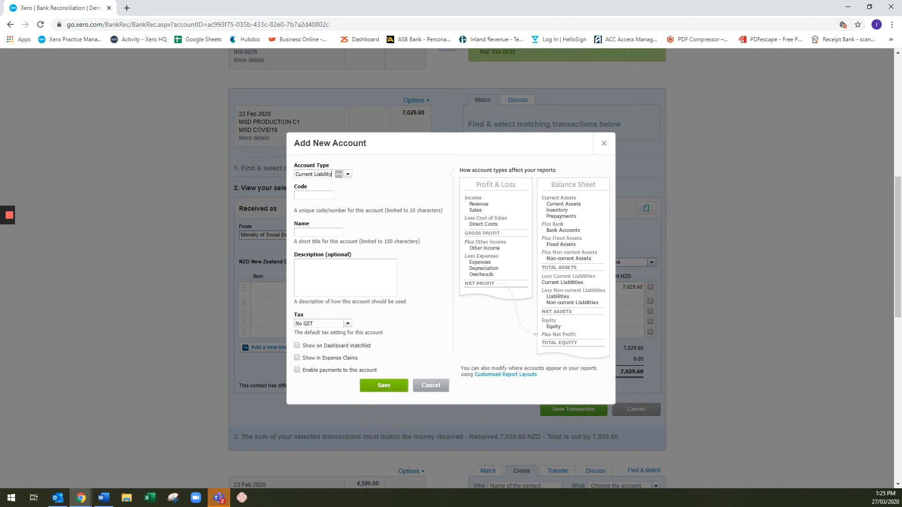
# Name the new account "COVID-19 Subsidy Received" and describe it as "Funds received from MSD for COVID-19 wage subsidy."
pyautogui.press('Tab')
pyautogui.press('Tab')
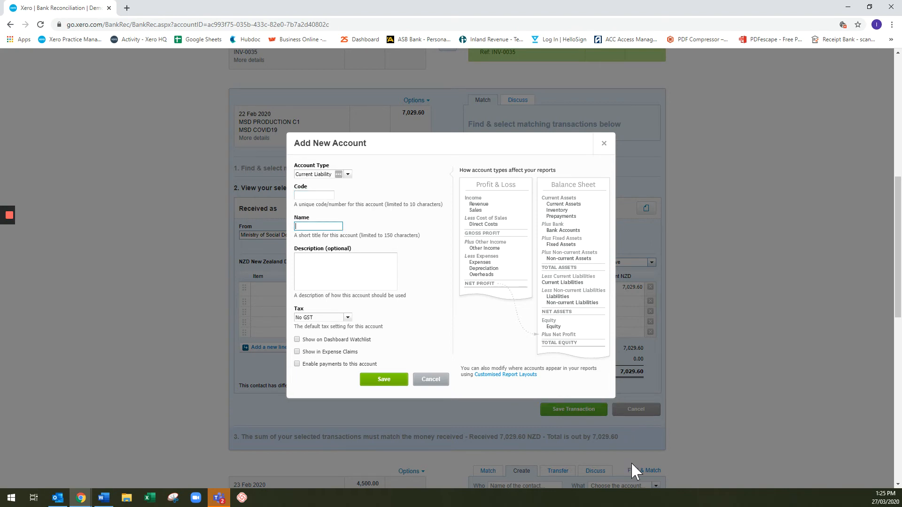
pyautogui.write('COVID')
pyautogui.write('-19 Subsidy Rec')
pyautogui.write('eived')
pyautogui.press('Tab')
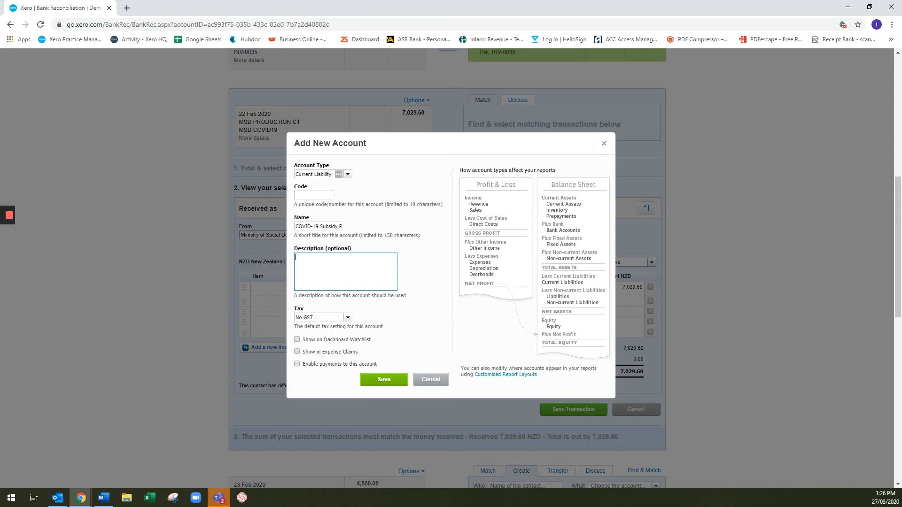
pyautogui.write('Funds received from MSD for COVID-19 wage subsidy.')
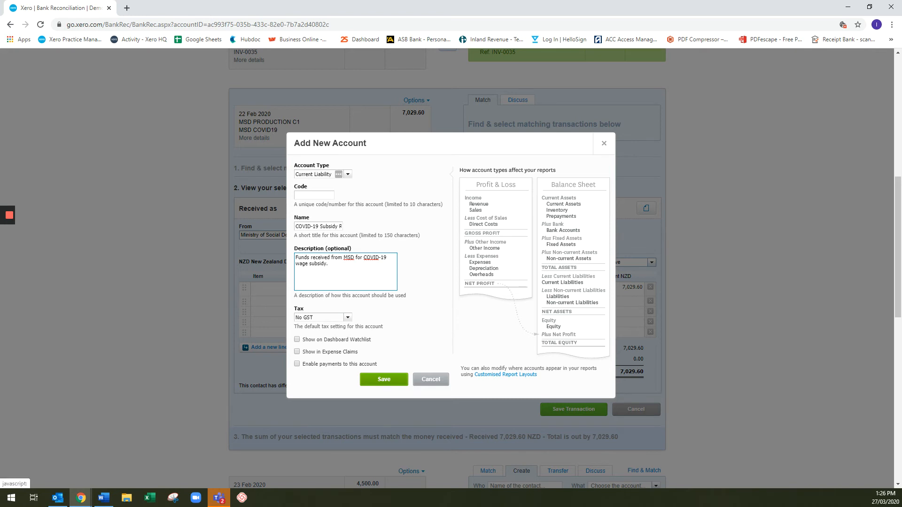
# Save the new account with the code COVID19 and set the wage subsidy line's region to (None)
pyautogui.click(384, 379)
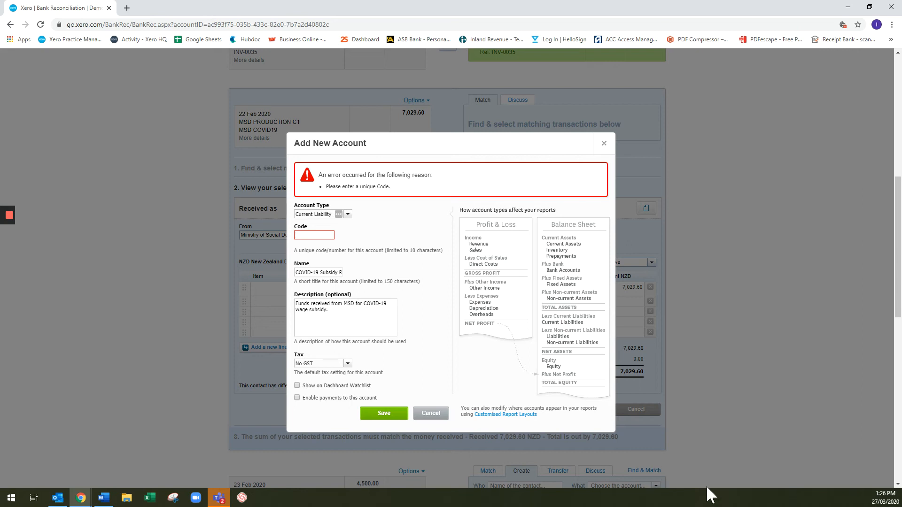
pyautogui.write('COVID19')
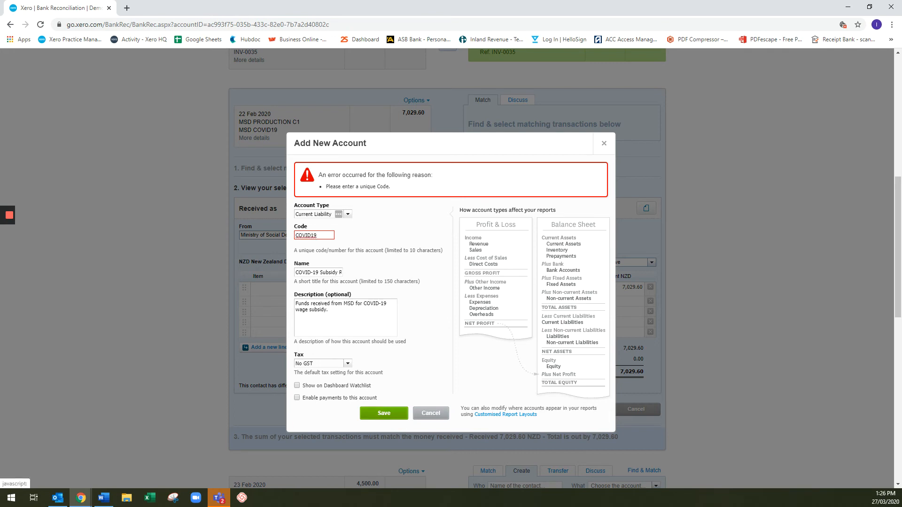
pyautogui.click(384, 413)
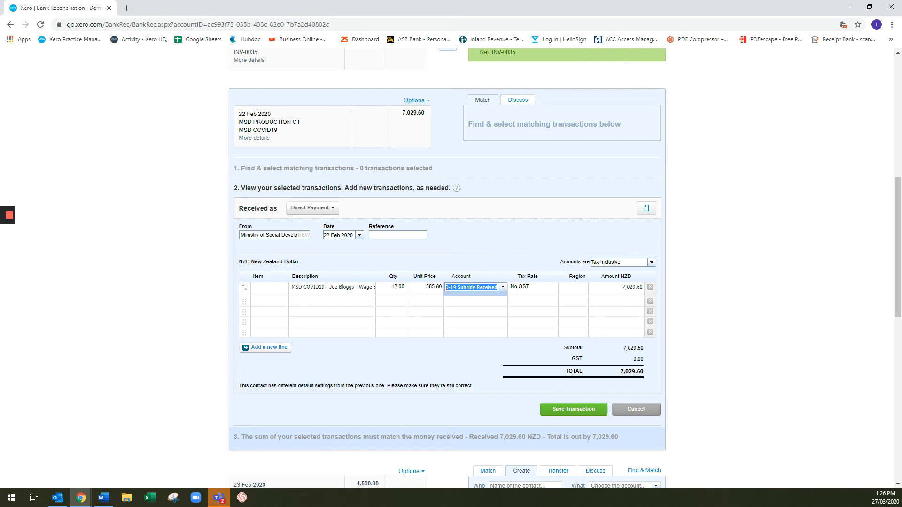
pyautogui.click(571, 288)
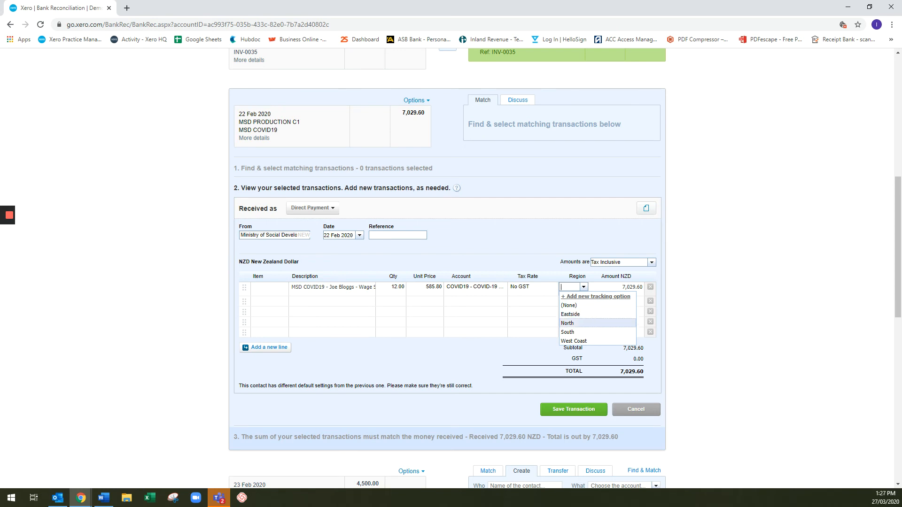
pyautogui.click(569, 306)
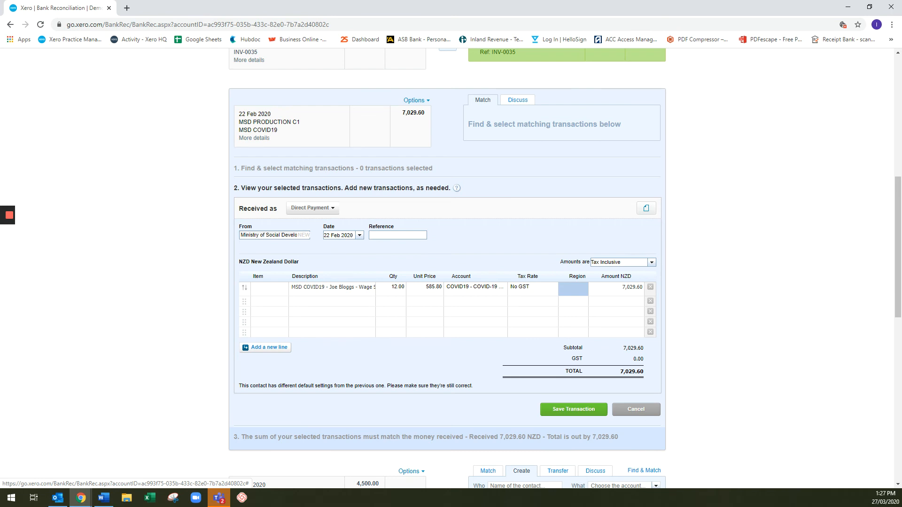
# Try a second line for another employee with quantity 12, unit price 585.80 and the COVID19 account, and delete that line
pyautogui.click(319, 302)
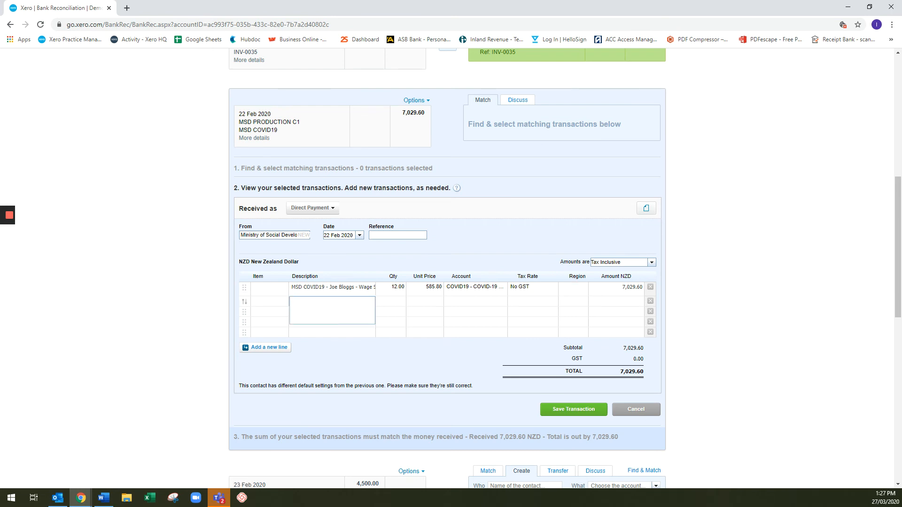
pyautogui.write('John Smith')
pyautogui.press('Tab')
pyautogui.write('12')
pyautogui.press('Tab')
pyautogui.write('58')
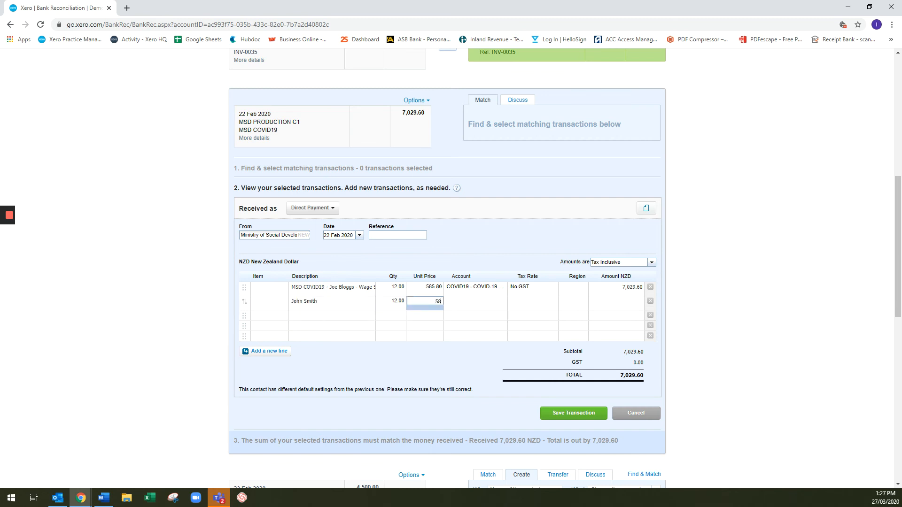
pyautogui.write('5.80')
pyautogui.press('Tab')
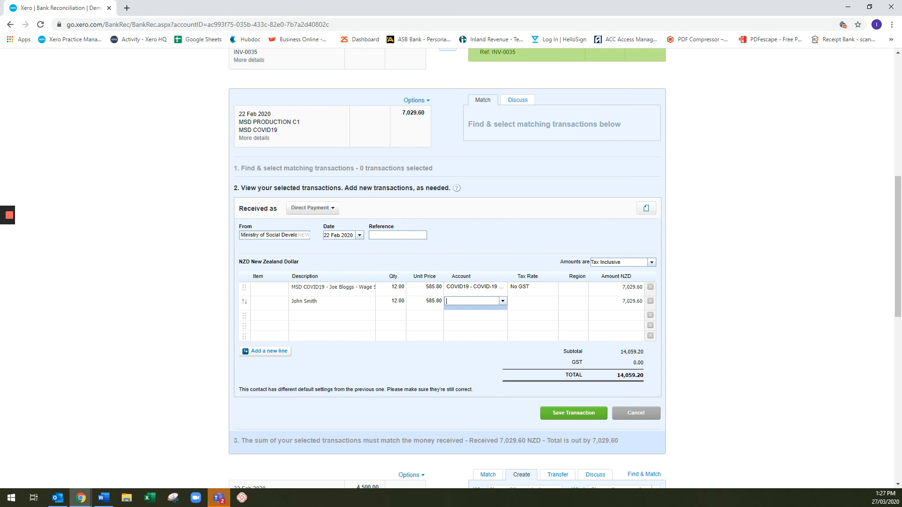
pyautogui.write('covid')
pyautogui.press('Tab')
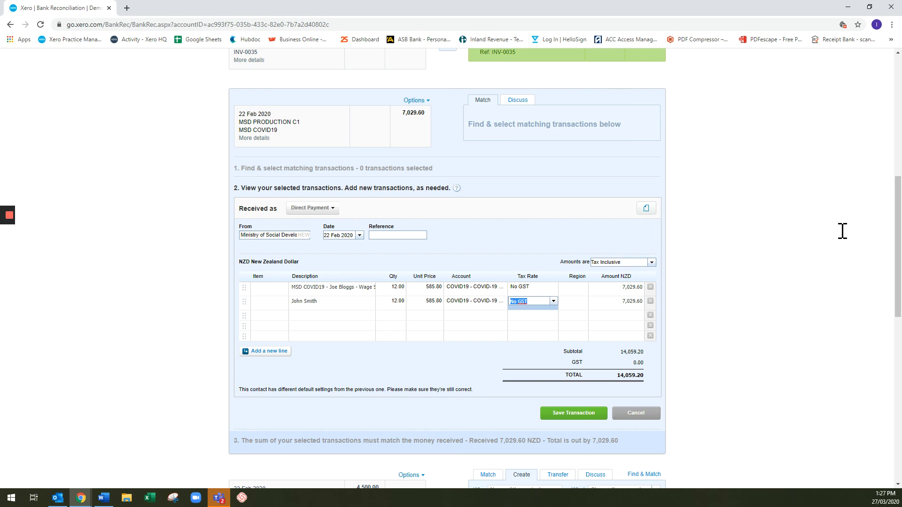
pyautogui.click(650, 301)
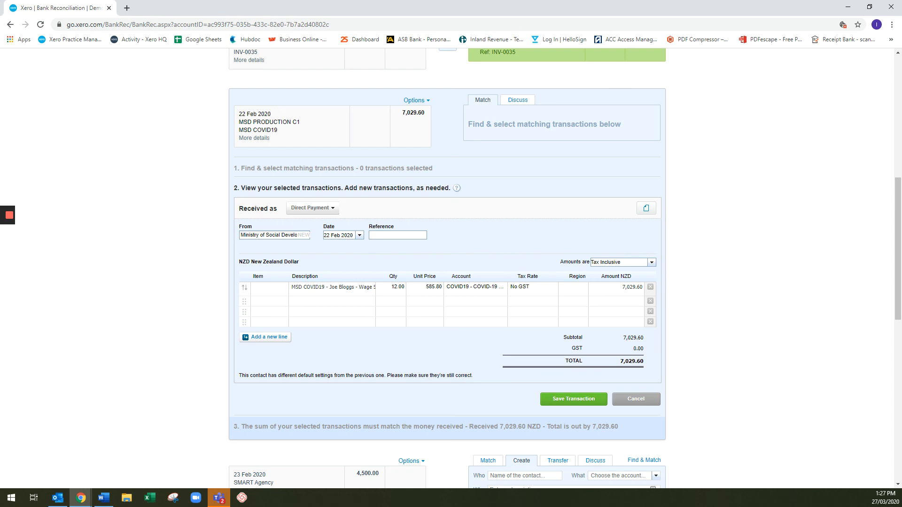
# Save the Ministry of Social Development transaction and reconcile it with the MSD COVID19 bank statement line
pyautogui.click(575, 399)
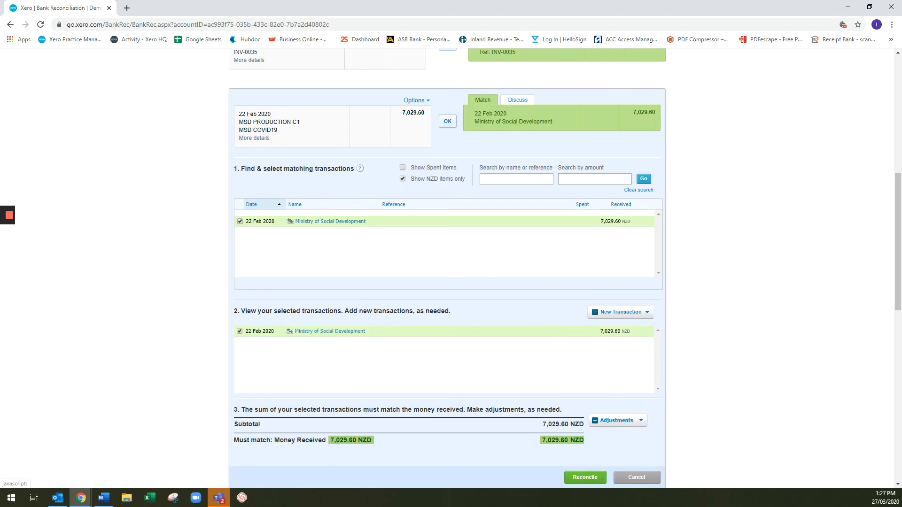
pyautogui.click(447, 121)
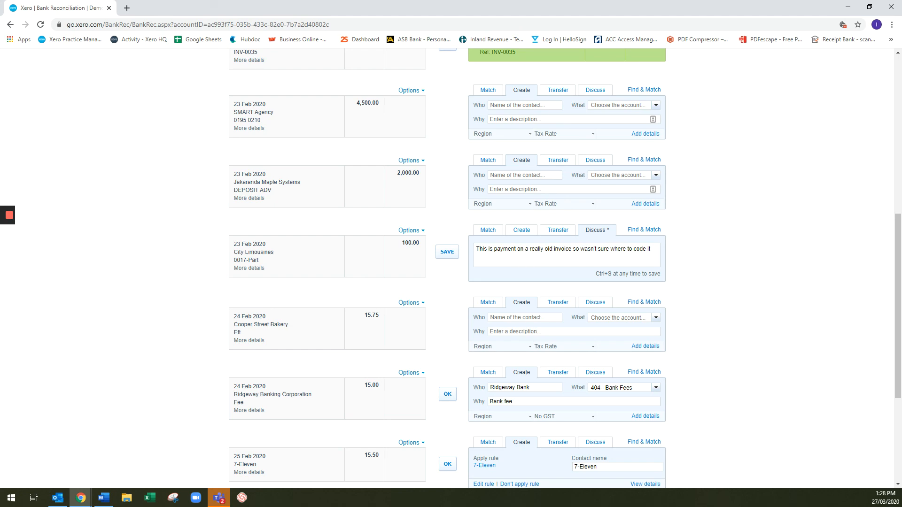
pyautogui.scroll(10, 451, 268)
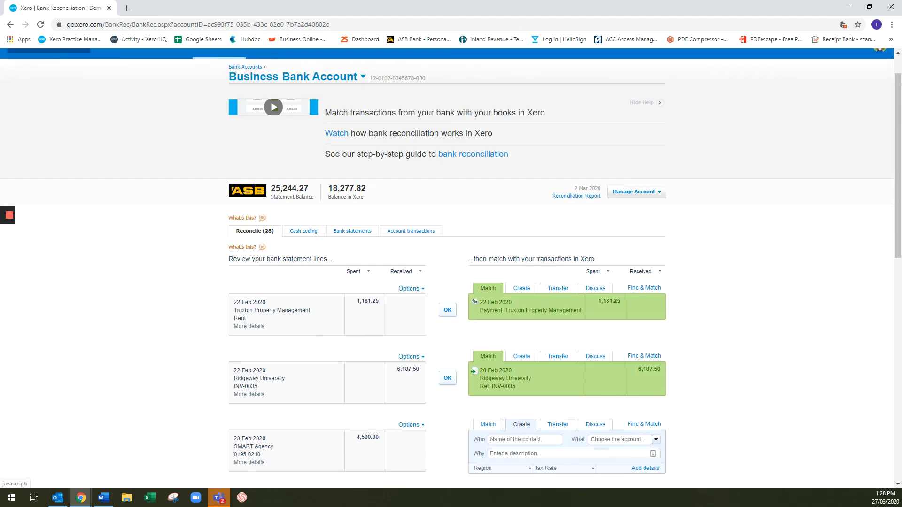